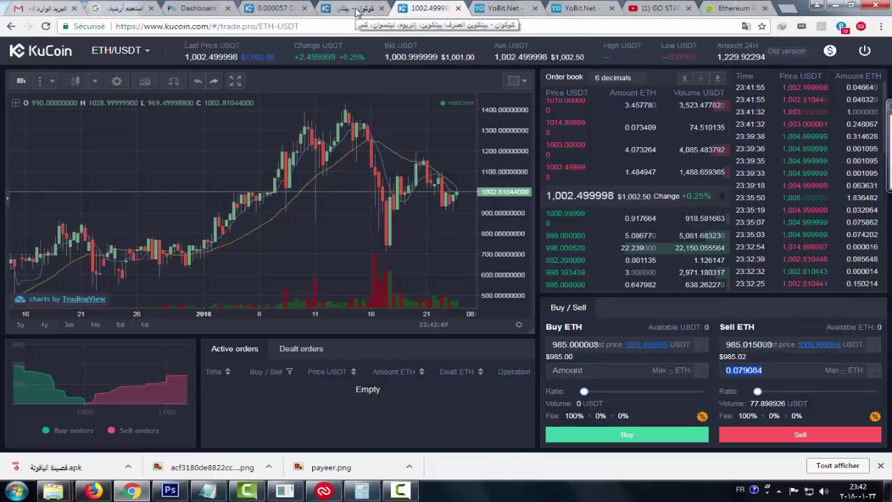
Step: Review the sell price and available balance on KuCoin's DGB/ETH trading page
{"action": "left_click", "coordinate": [356, 10]}
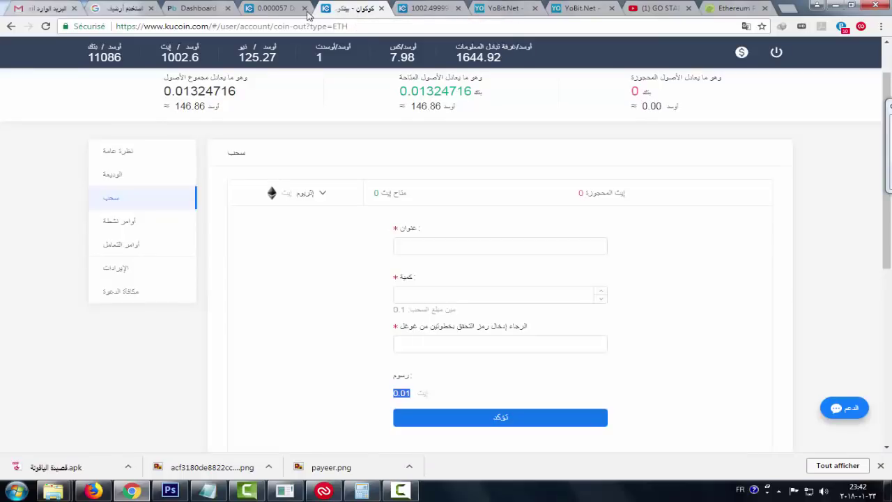
{"action": "left_click", "coordinate": [273, 9]}
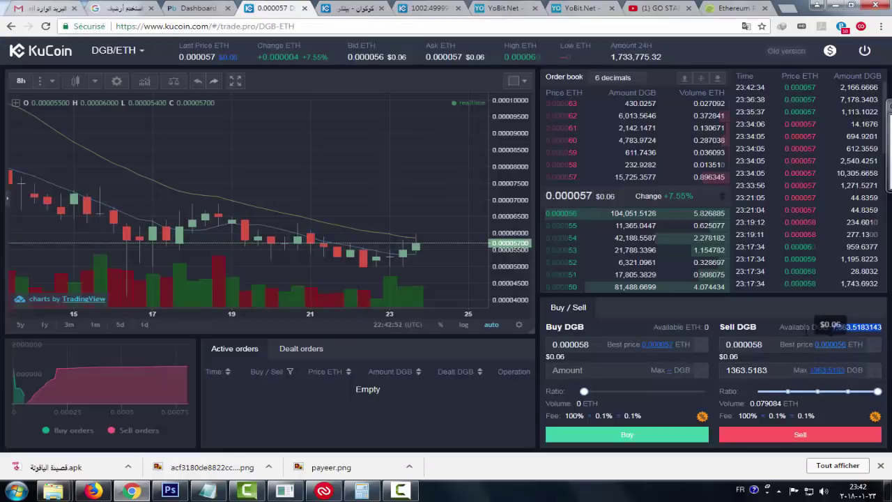
{"action": "left_click", "coordinate": [846, 339]}
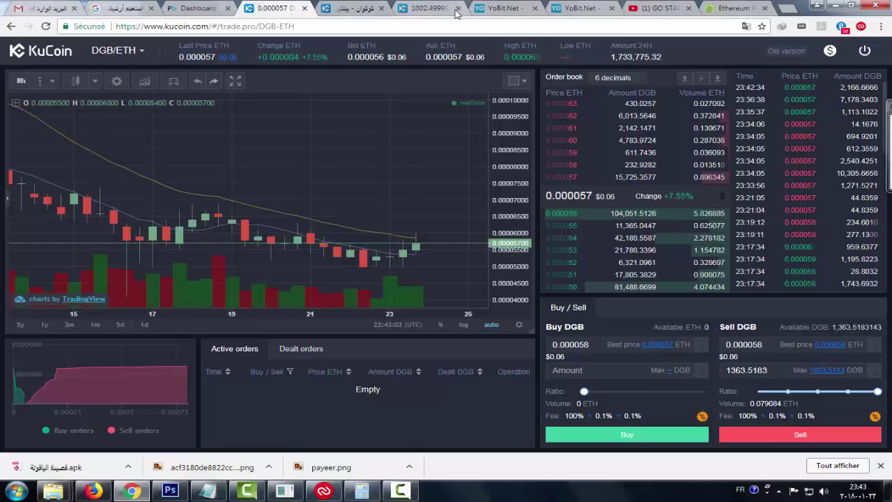
Step: Examine the Ethereum withdrawal form on KuCoin, including its address, amount, minimum withdrawal, verification code and fee fields
{"action": "left_click", "coordinate": [354, 11]}
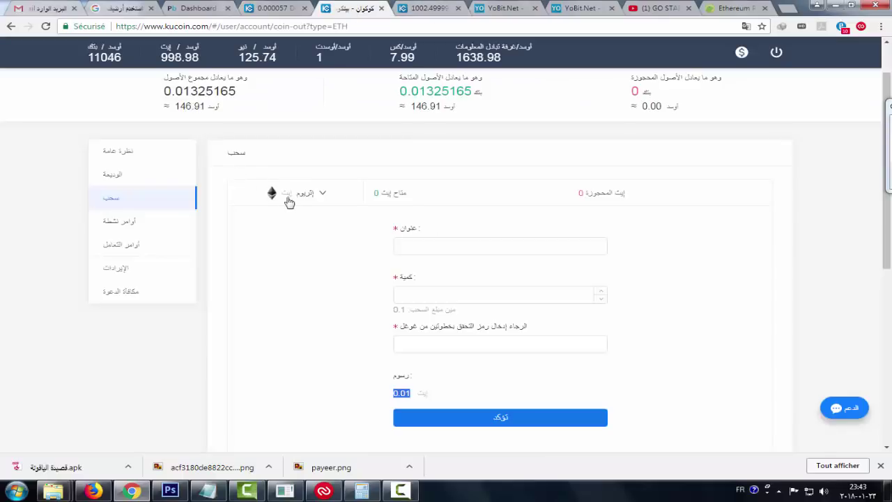
{"action": "left_click", "coordinate": [321, 198]}
{"action": "left_click", "coordinate": [470, 237]}
{"action": "left_click", "coordinate": [501, 241]}
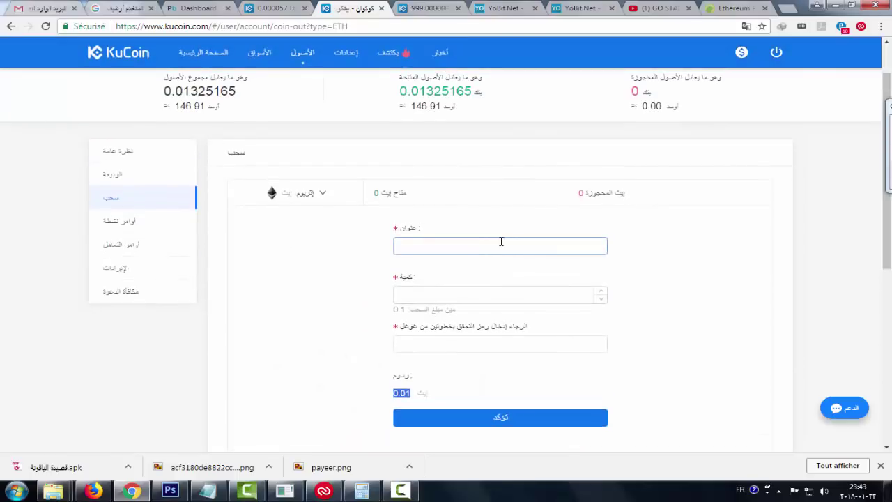
{"action": "scroll", "coordinate": [495, 230], "scroll_direction": "up", "scroll_amount": 2}
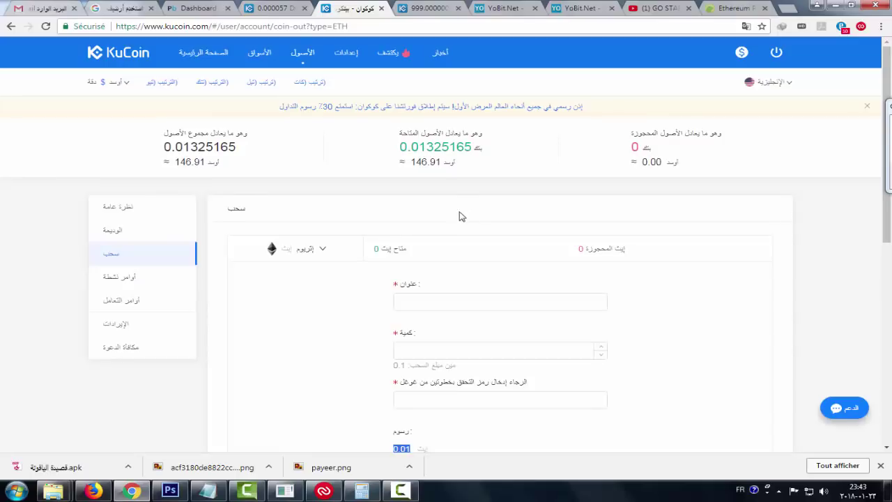
{"action": "scroll", "coordinate": [453, 251], "scroll_direction": "down", "scroll_amount": 2}
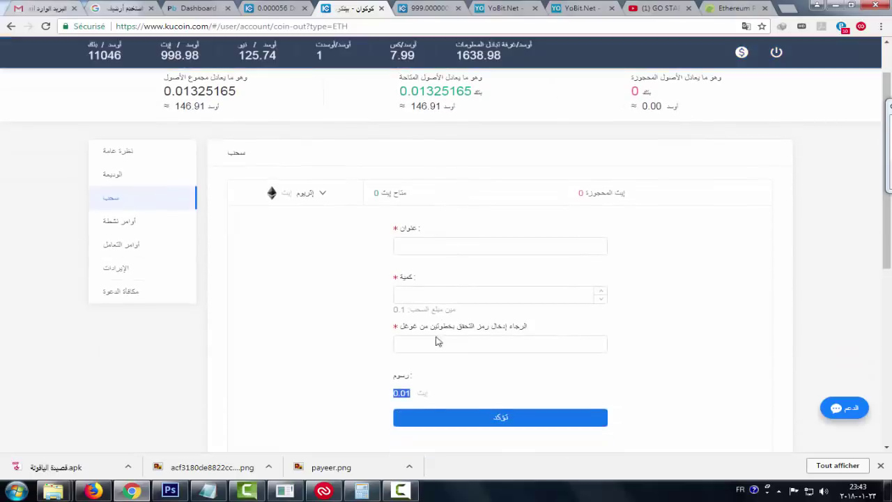
{"action": "scroll", "coordinate": [513, 280], "scroll_direction": "up", "scroll_amount": 2}
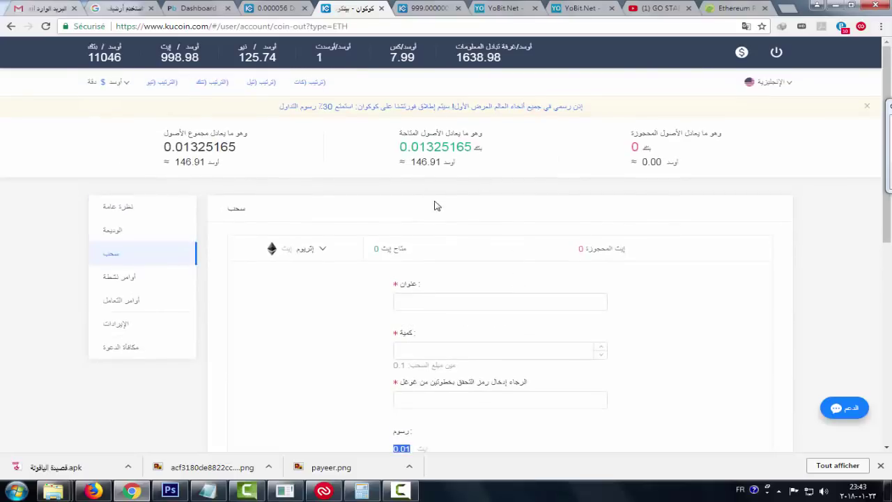
{"action": "scroll", "coordinate": [439, 238], "scroll_direction": "down", "scroll_amount": 2}
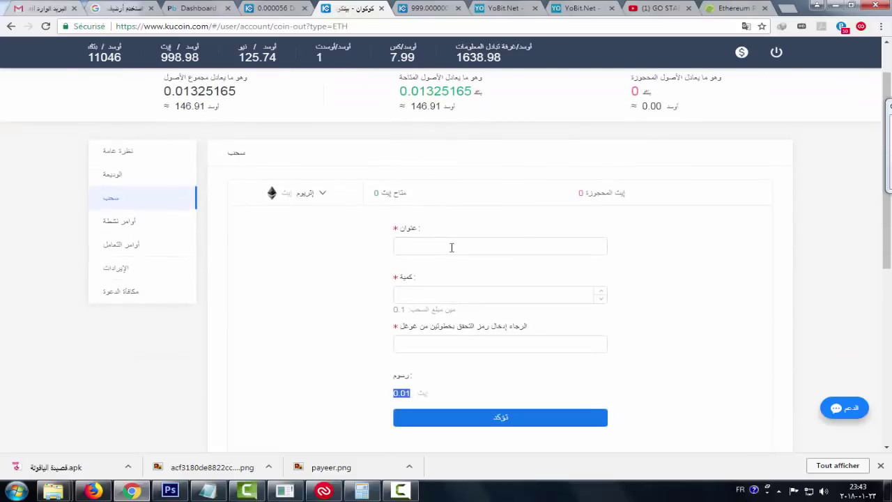
{"action": "scroll", "coordinate": [442, 243], "scroll_direction": "up", "scroll_amount": 3}
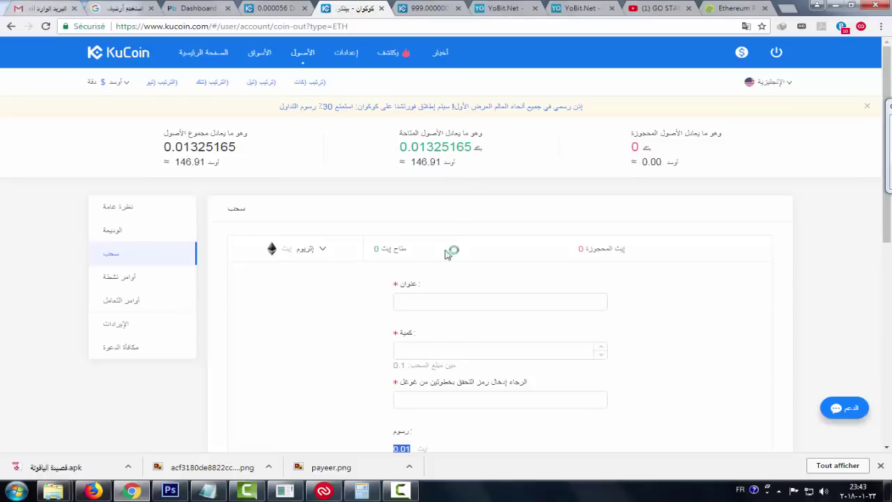
{"action": "left_click", "coordinate": [432, 345]}
{"action": "left_click", "coordinate": [488, 191]}
Step: Find Digibyte (DGB) in the KuCoin account's asset overview and open its withdrawal form
{"action": "left_click", "coordinate": [275, 8]}
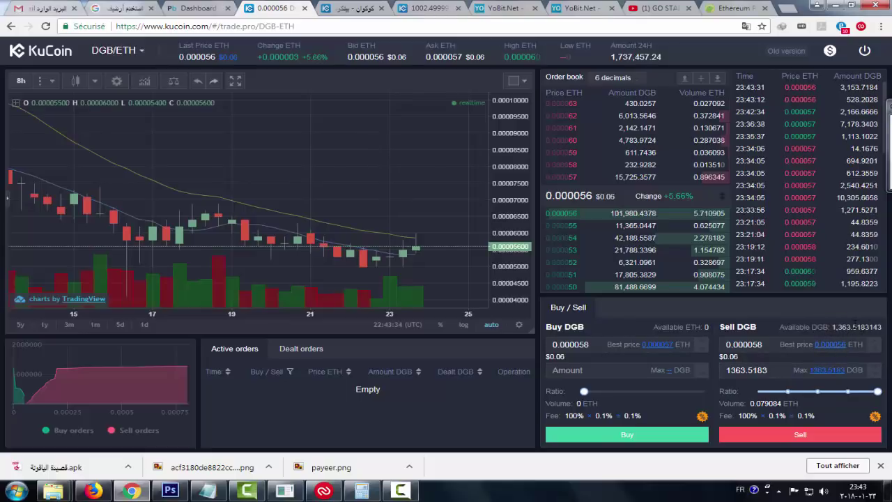
{"action": "left_click", "coordinate": [356, 10]}
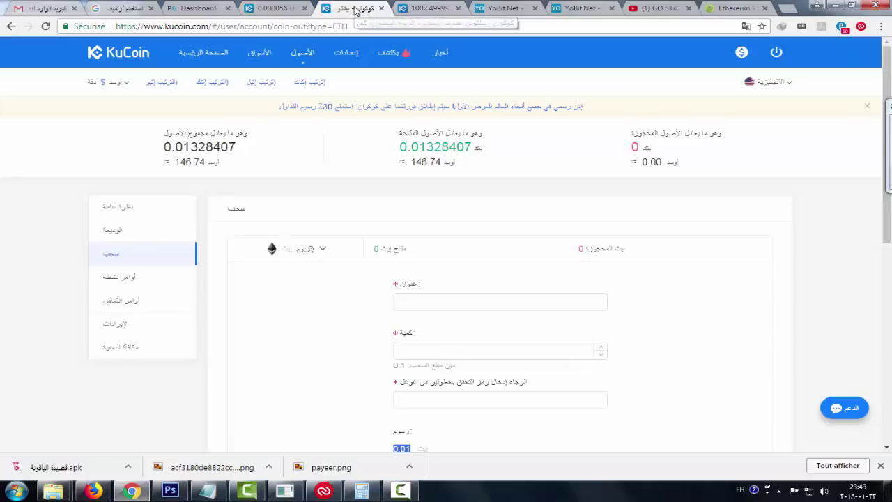
{"action": "mouse_move", "coordinate": [743, 53]}
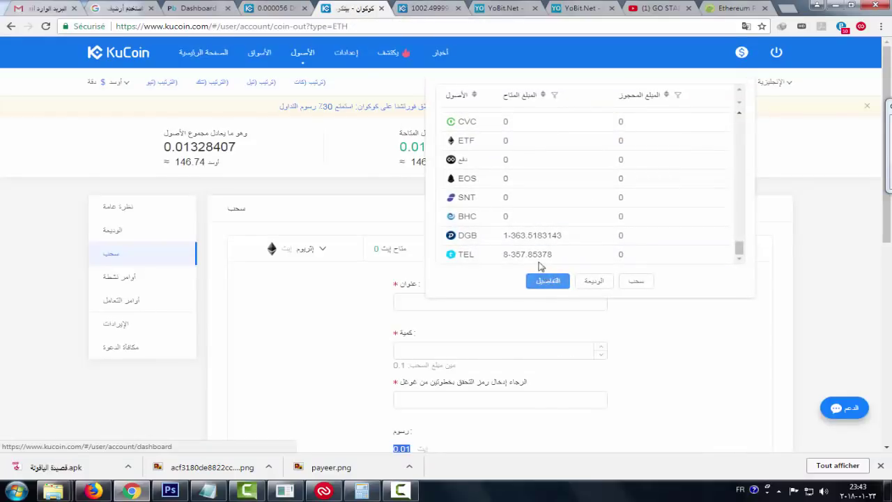
{"action": "left_click", "coordinate": [539, 281]}
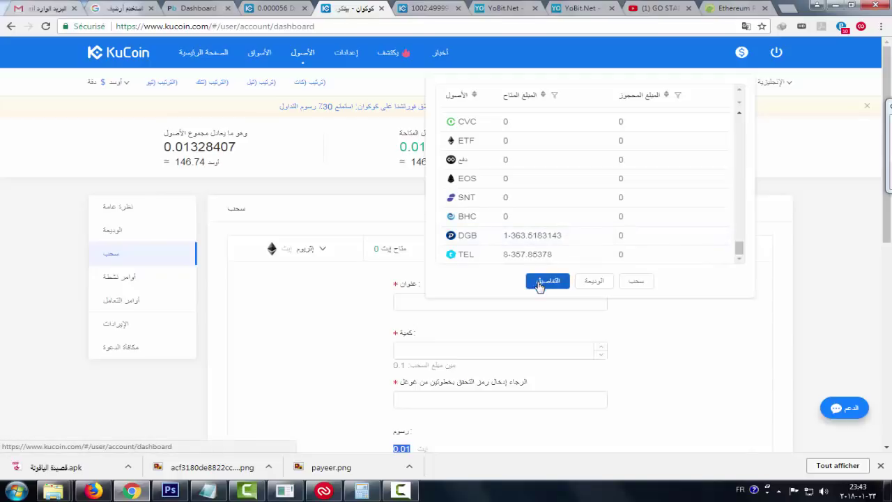
{"action": "scroll", "coordinate": [398, 279], "scroll_direction": "down", "scroll_amount": 10}
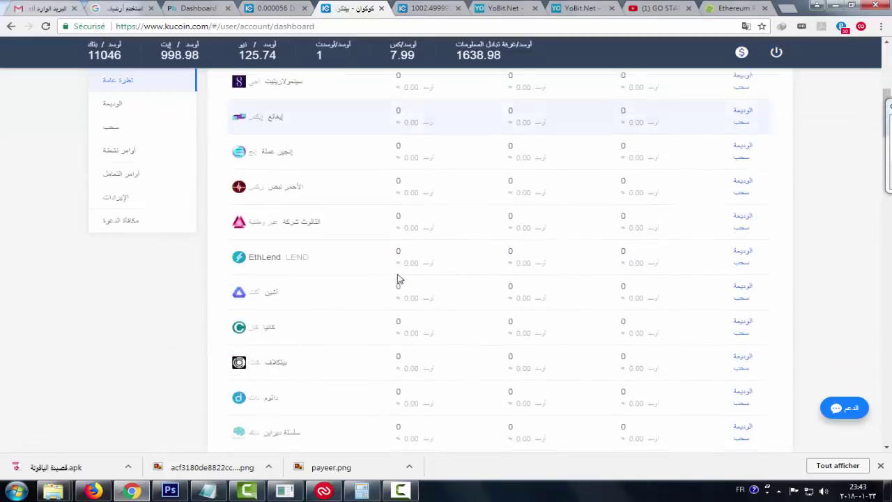
{"action": "scroll", "coordinate": [398, 279], "scroll_direction": "down", "scroll_amount": 10}
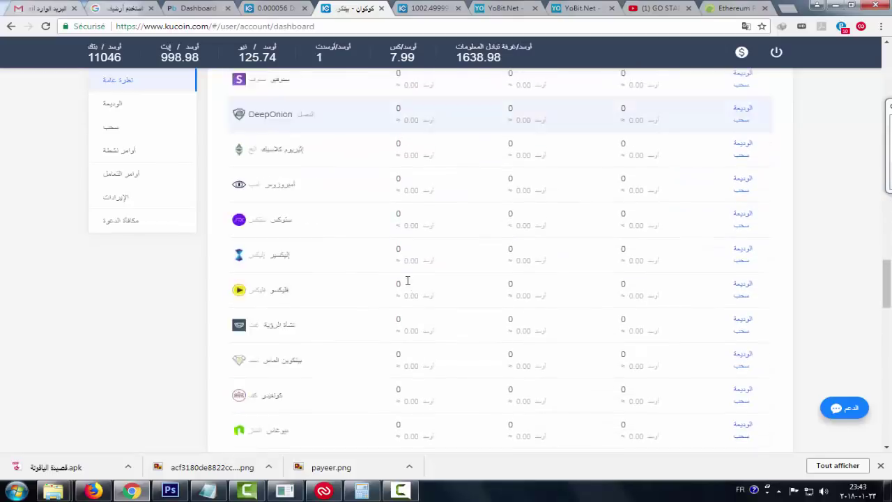
{"action": "scroll", "coordinate": [408, 280], "scroll_direction": "down", "scroll_amount": 10}
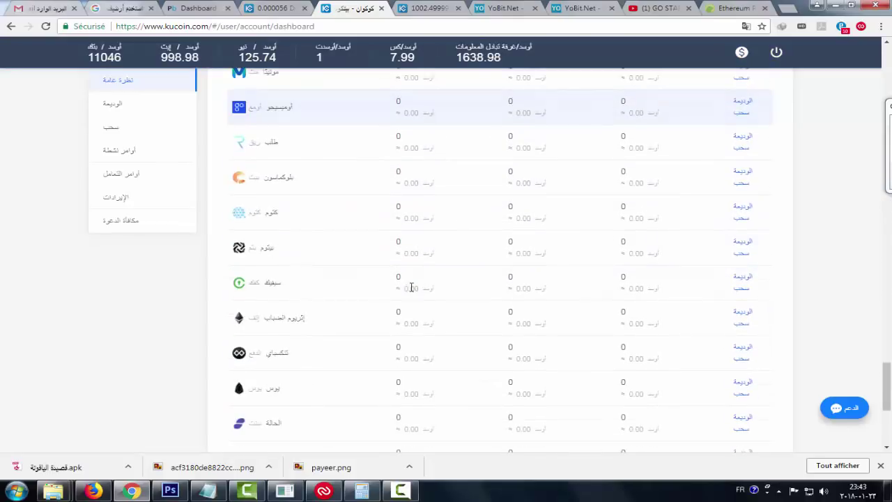
{"action": "scroll", "coordinate": [412, 288], "scroll_direction": "down", "scroll_amount": 4}
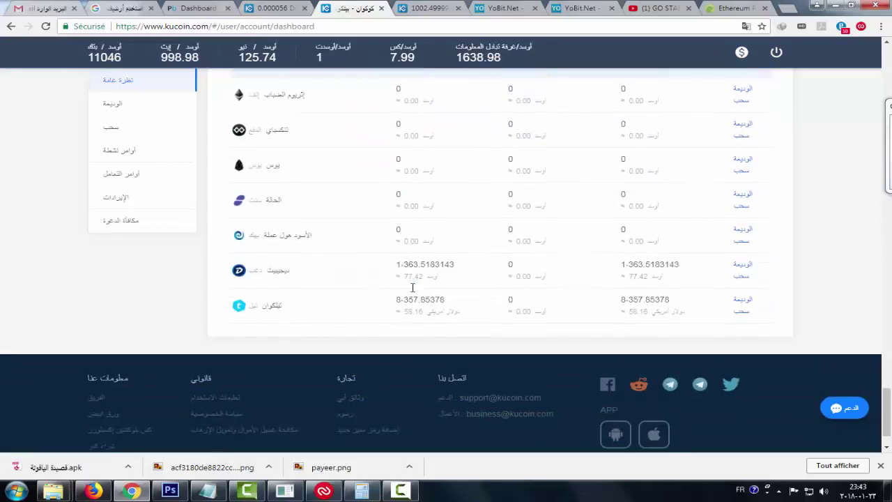
{"action": "left_click", "coordinate": [742, 277]}
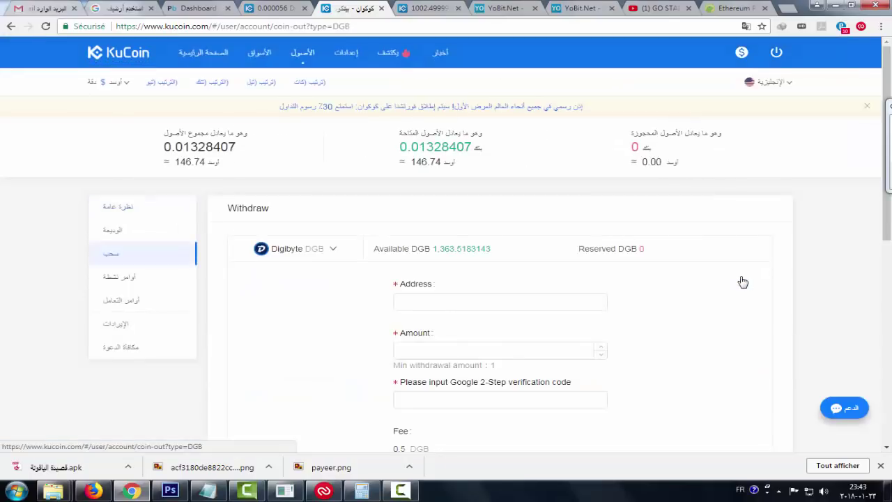
Step: Examine the fee, minimum amount and Google 2-step verification field of the Digibyte withdrawal form
{"action": "left_click", "coordinate": [403, 338]}
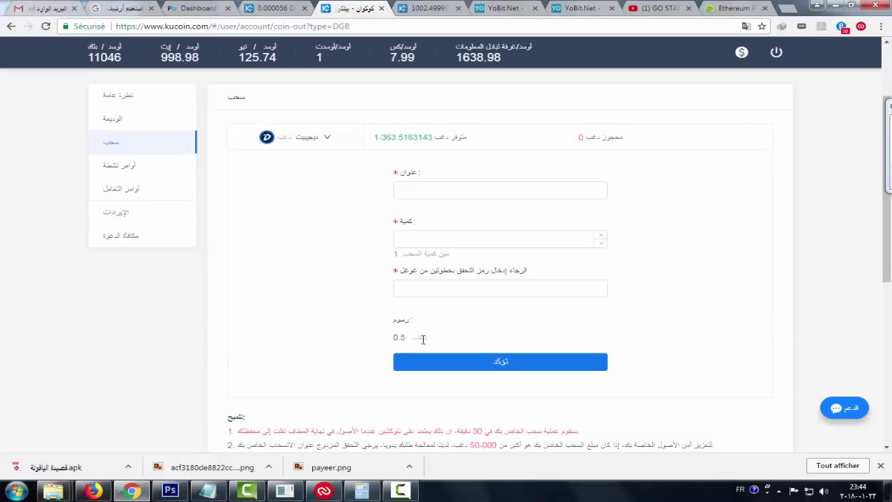
{"action": "left_click", "coordinate": [444, 291]}
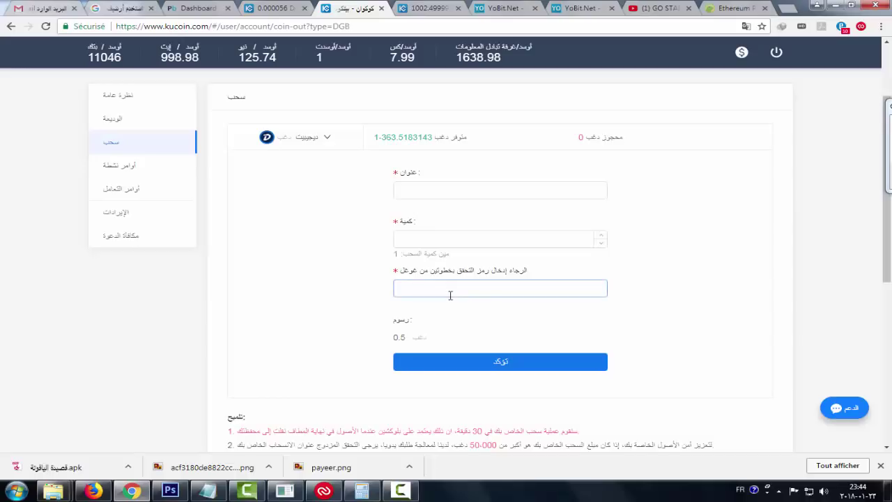
{"action": "left_click", "coordinate": [483, 320]}
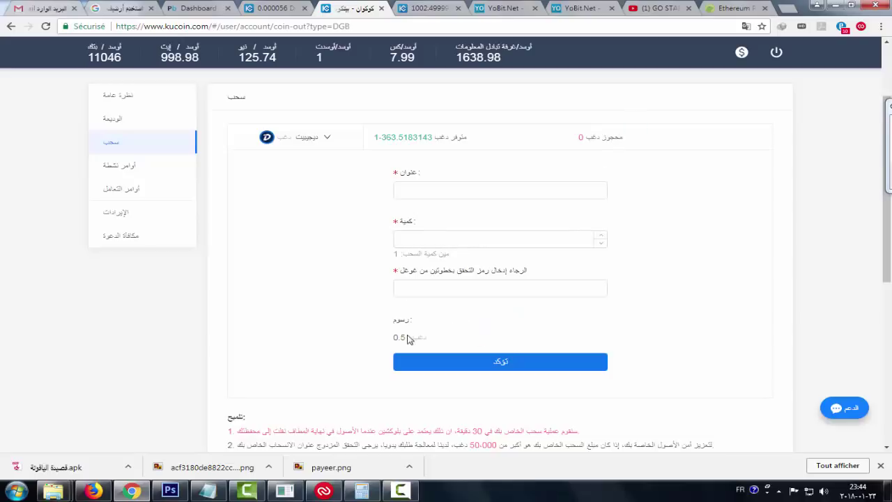
{"action": "left_click", "coordinate": [425, 292]}
{"action": "scroll", "coordinate": [439, 235], "scroll_direction": "up", "scroll_amount": 2}
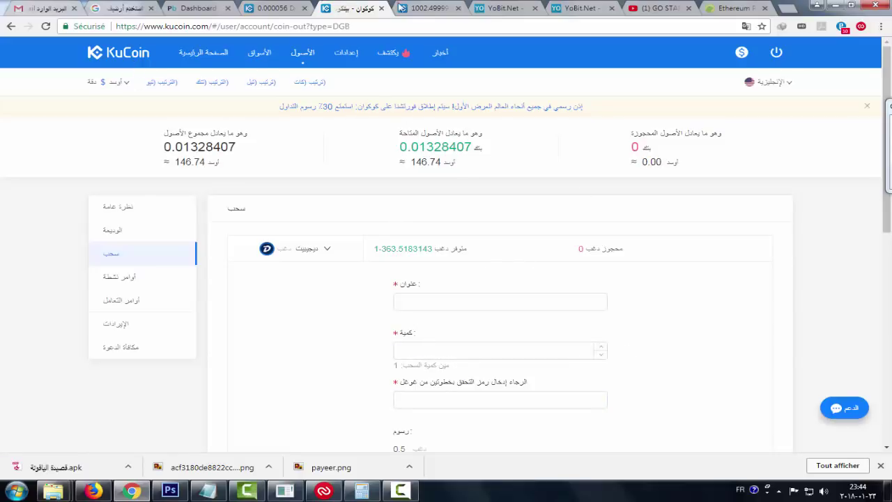
Step: Switch to YoBit and open the withdrawal form for USD from the wallet balances
{"action": "left_click", "coordinate": [501, 9]}
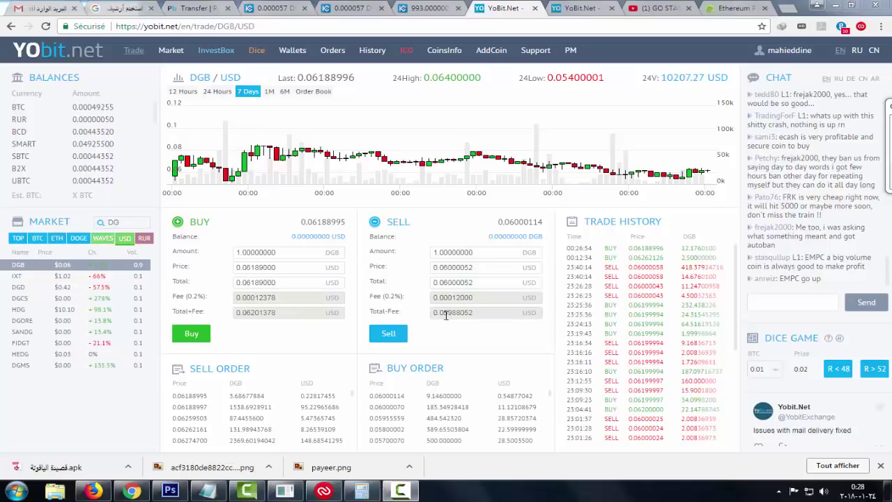
{"action": "left_click", "coordinate": [292, 51]}
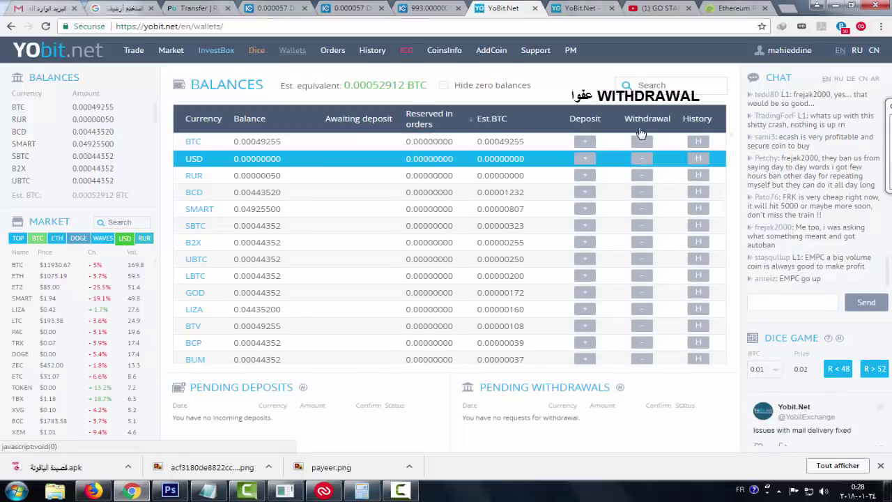
{"action": "left_click", "coordinate": [642, 161]}
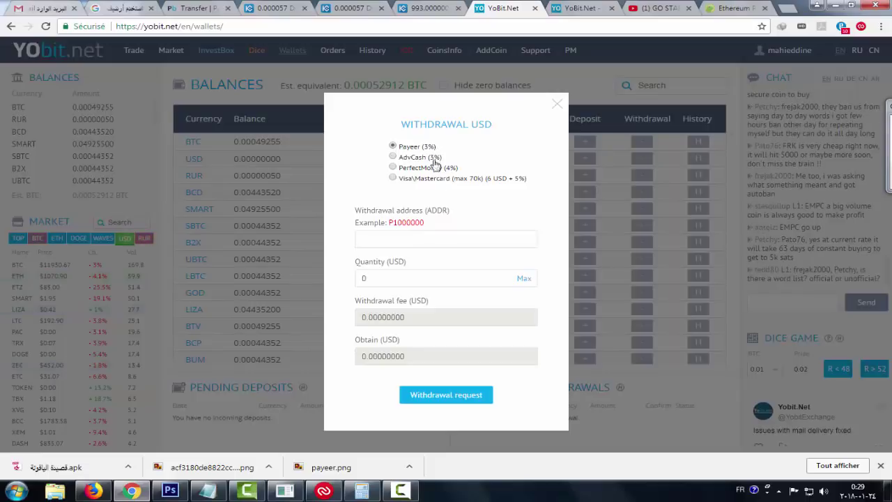
Step: Switch to the Payeer site and copy the account number shown in the account header
{"action": "left_click", "coordinate": [194, 14]}
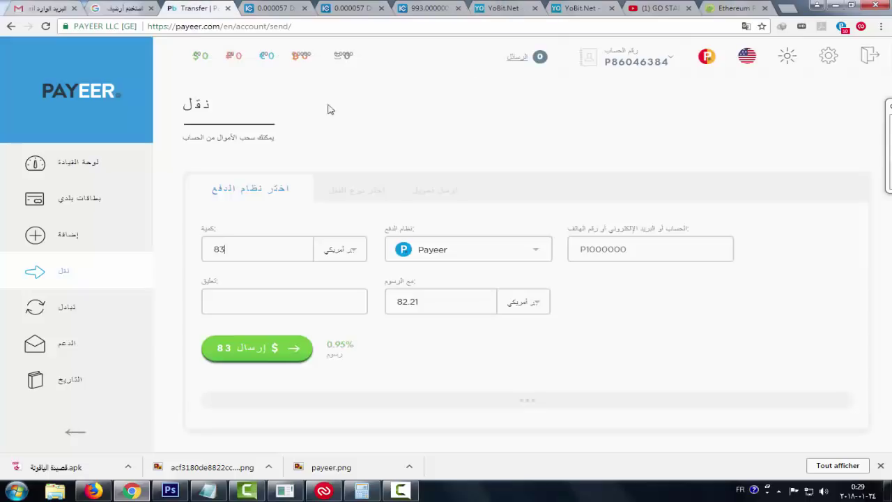
{"action": "double_click", "coordinate": [619, 62]}
{"action": "right_click", "coordinate": [631, 62]}
{"action": "left_click", "coordinate": [643, 69]}
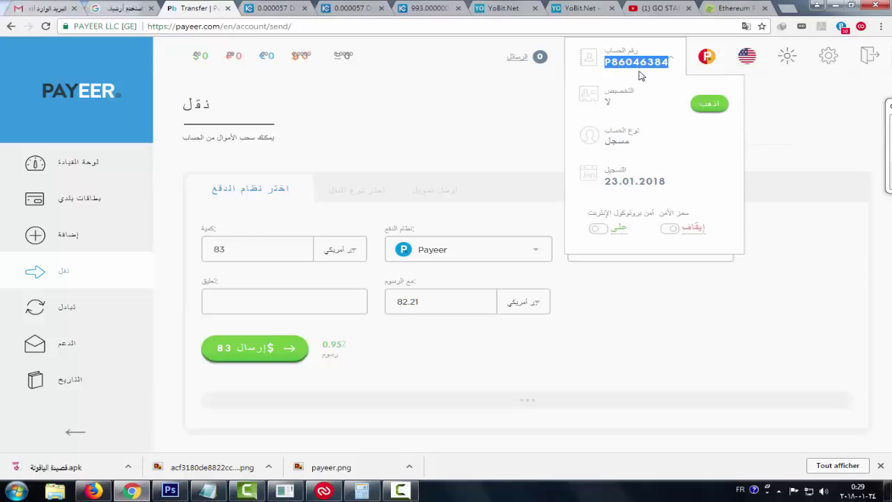
Step: Return to YoBit's USD withdrawal form and paste the Payeer account number as the withdrawal address
{"action": "left_click", "coordinate": [284, 10]}
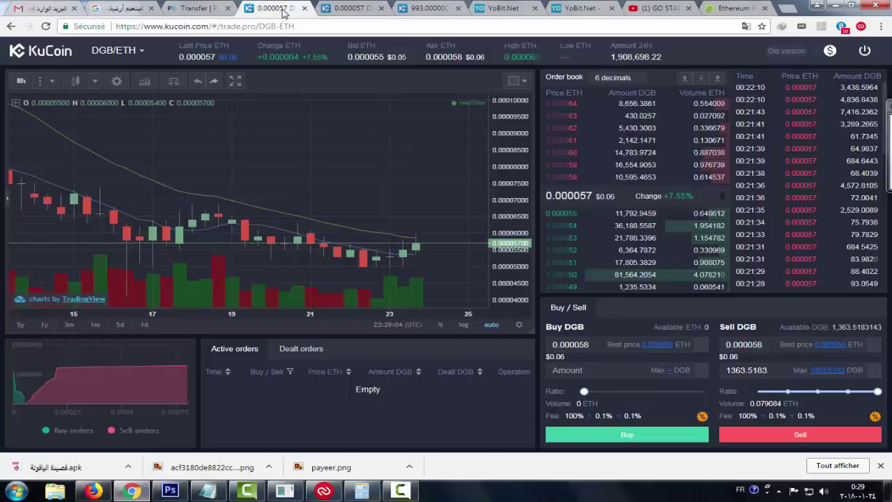
{"action": "left_click", "coordinate": [349, 9]}
{"action": "left_click", "coordinate": [580, 8]}
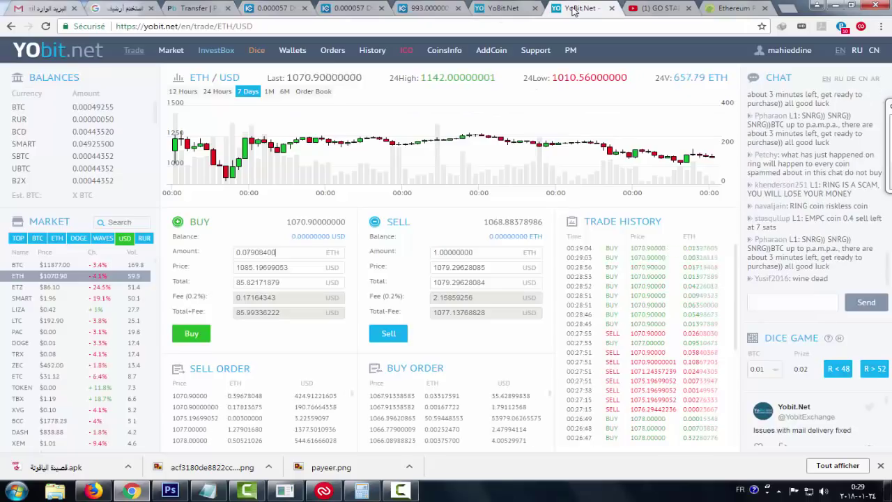
{"action": "left_click", "coordinate": [503, 9]}
{"action": "right_click", "coordinate": [404, 241]}
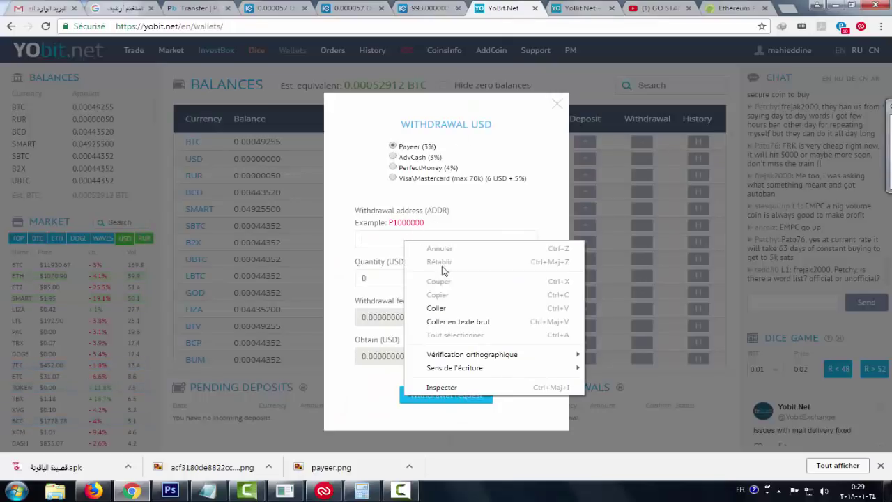
{"action": "left_click", "coordinate": [437, 308]}
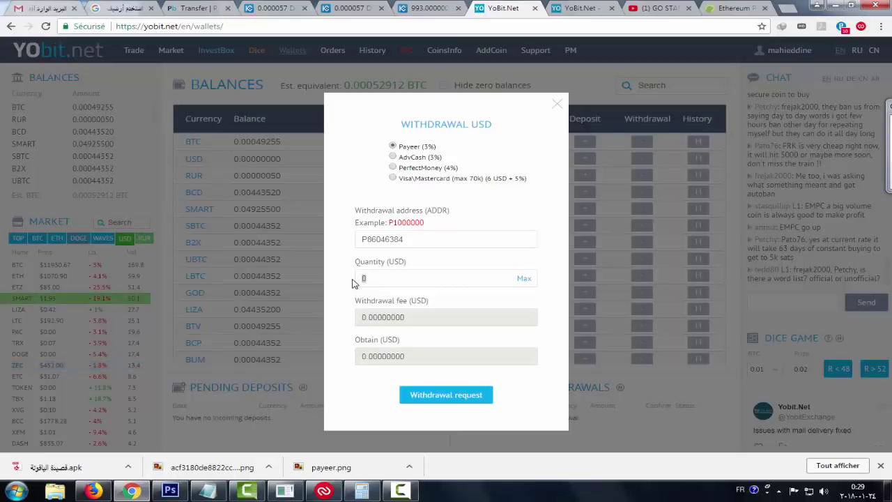
Step: Set the quantity in the USD withdrawal form to 75
{"action": "type", "text": "é("}
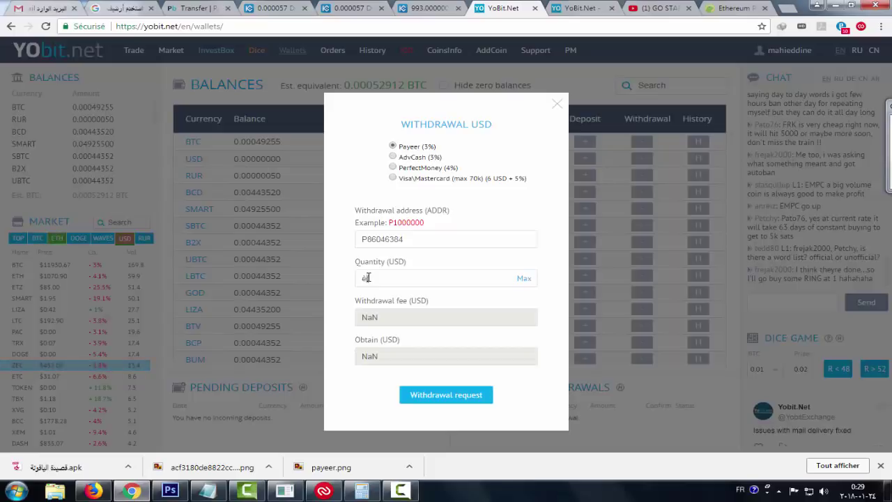
{"action": "type", "text": "5"}
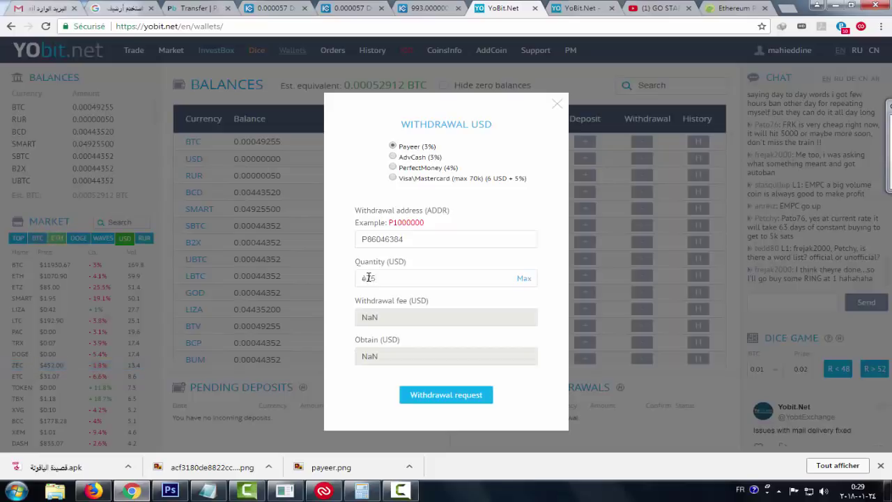
{"action": "key", "text": "BackSpace"}
{"action": "key", "text": "BackSpace"}
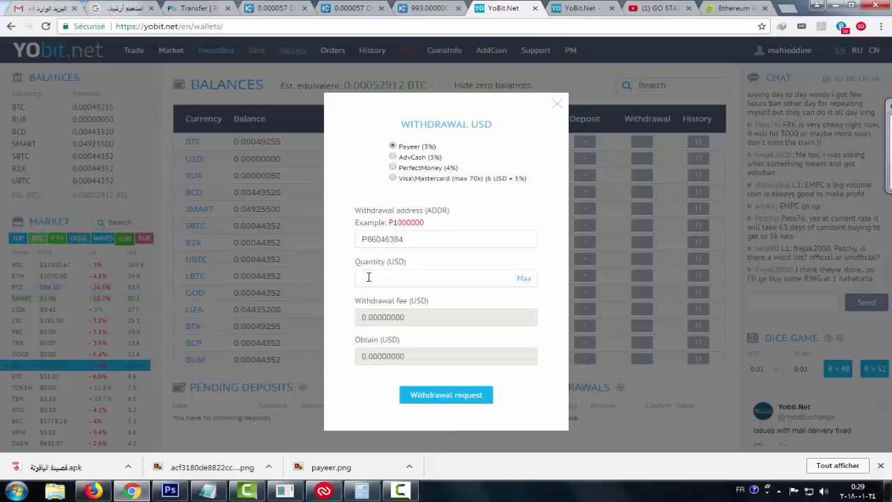
{"action": "type", "text": "75"}
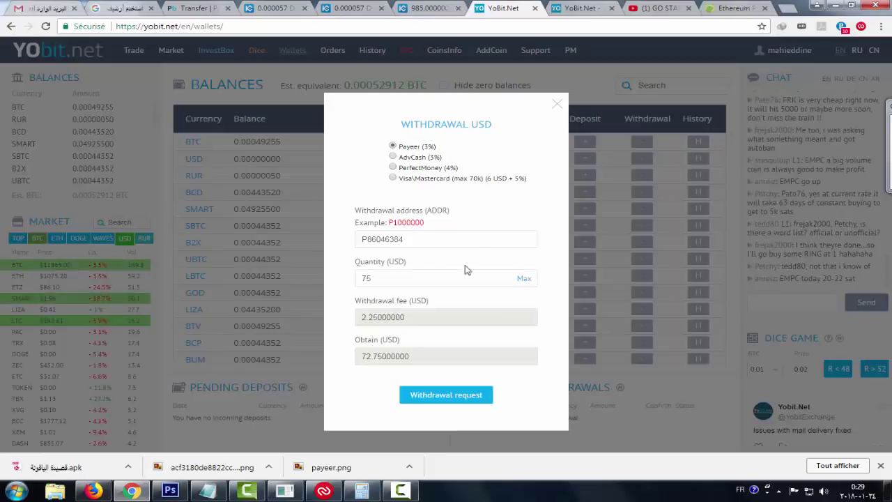
Step: Switch to the Payeer transfer page and set the amount to send to 75 US dollars
{"action": "left_click", "coordinate": [197, 8]}
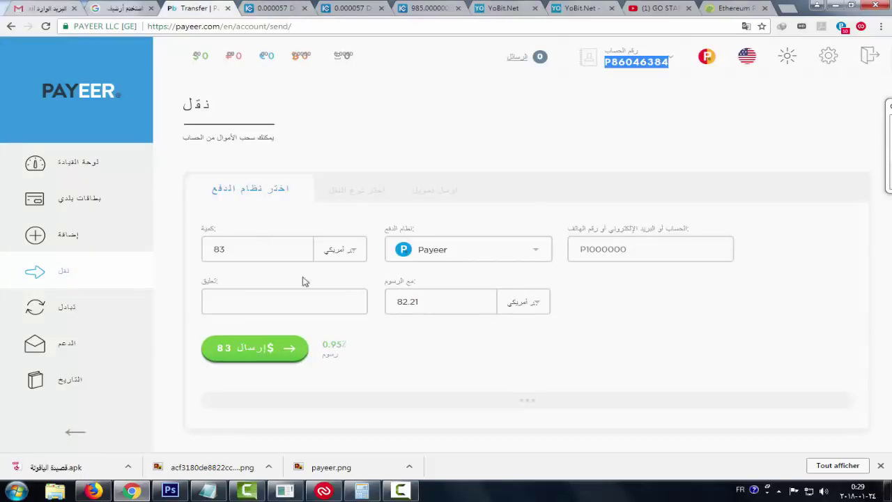
{"action": "double_click", "coordinate": [226, 253]}
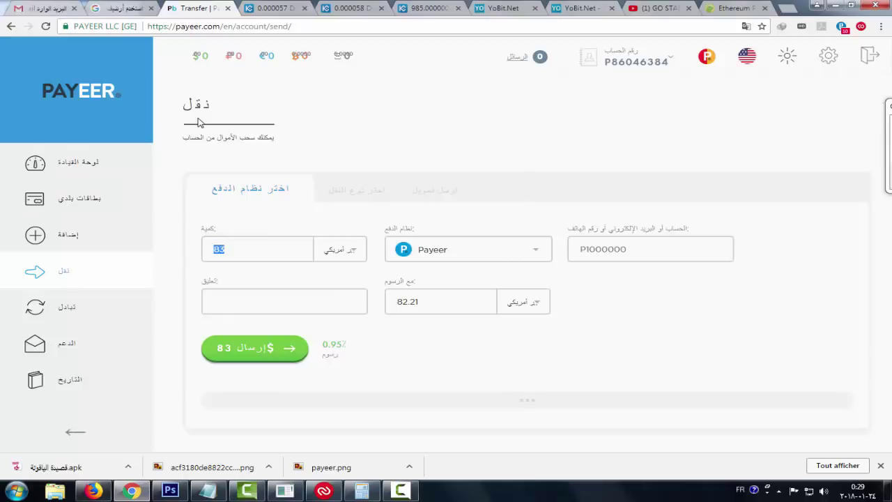
{"action": "key", "text": "BackSpace"}
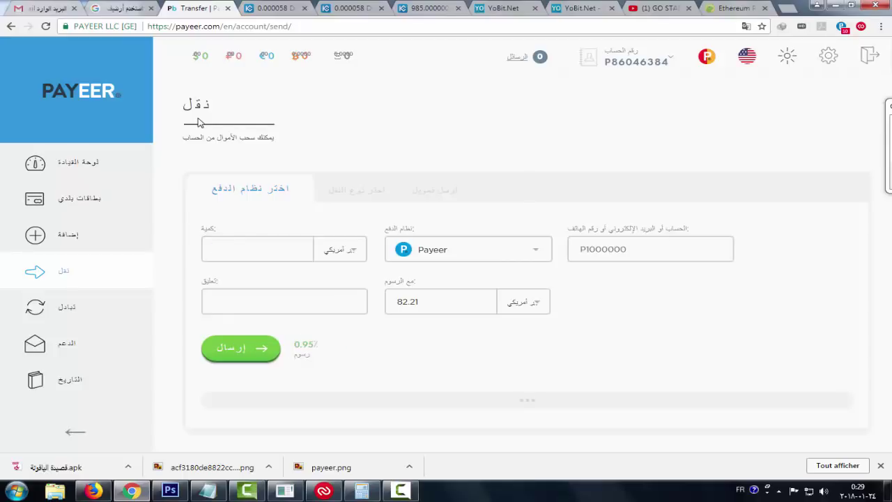
{"action": "type", "text": "75"}
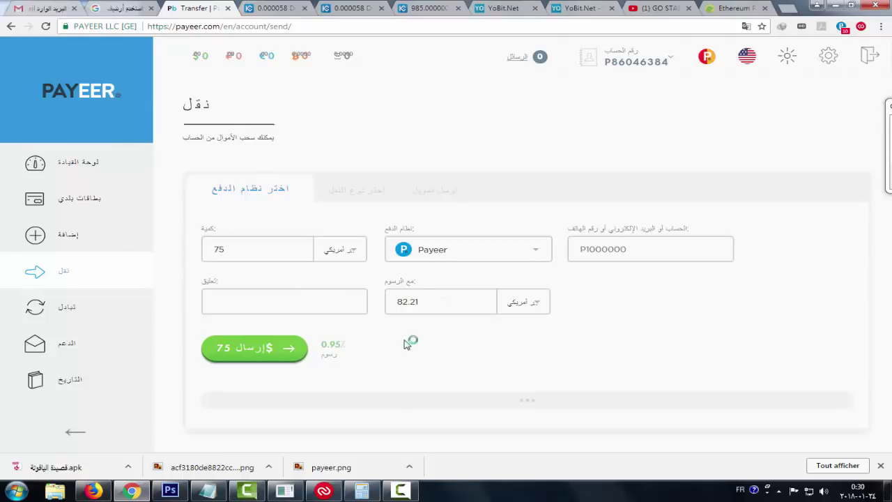
Step: Clear the amount-with-fees field of the Payeer transfer form and open the send amount for editing
{"action": "left_click_drag", "start_coordinate": [433, 303], "coordinate": [384, 307]}
{"action": "key", "text": "BackSpace"}
{"action": "left_click_drag", "start_coordinate": [221, 250], "coordinate": [250, 271]}
{"action": "double_click", "coordinate": [219, 249]}
{"action": "left_click", "coordinate": [227, 250]}
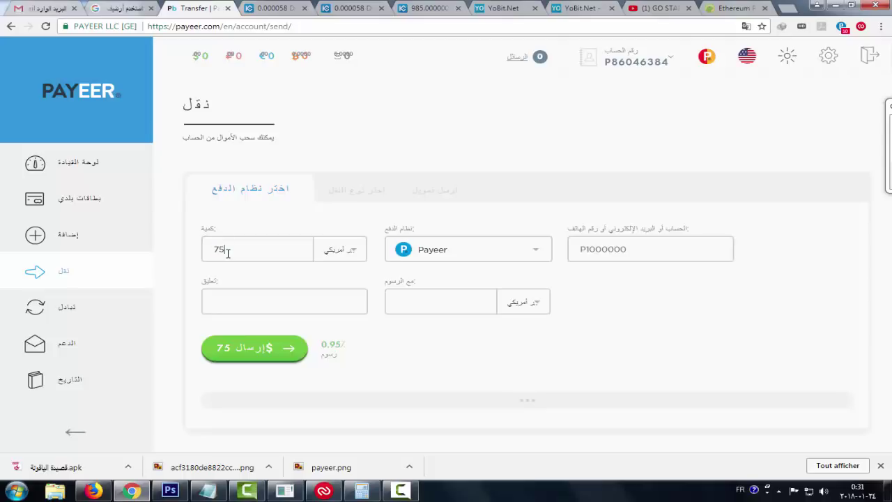